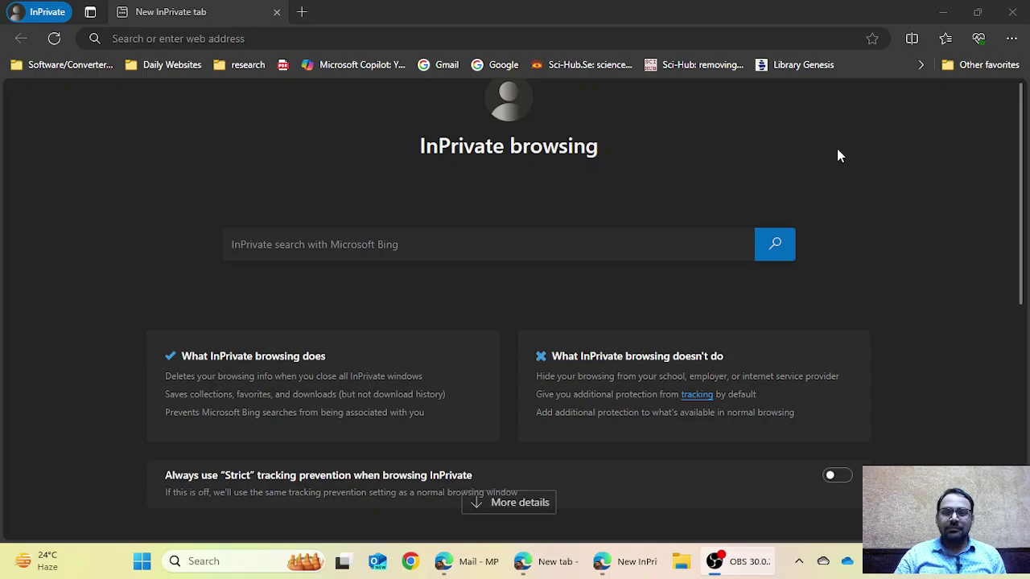
Step: Load the edge://flags Experiments page in the InPrivate Edge window
{"action": "left_click", "coordinate": [625, 561]}
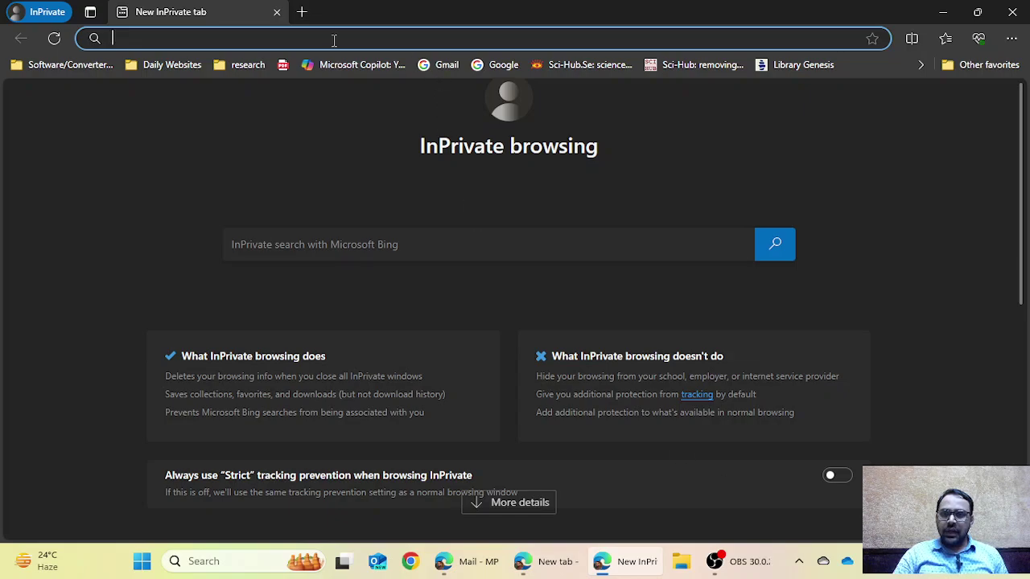
{"action": "type", "text": "ed"}
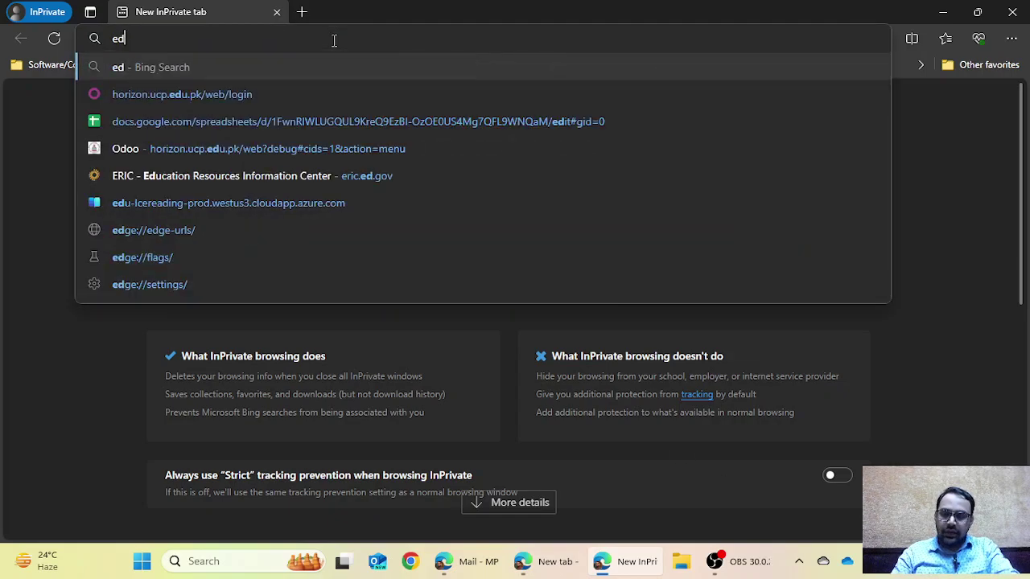
{"action": "type", "text": "ge:"}
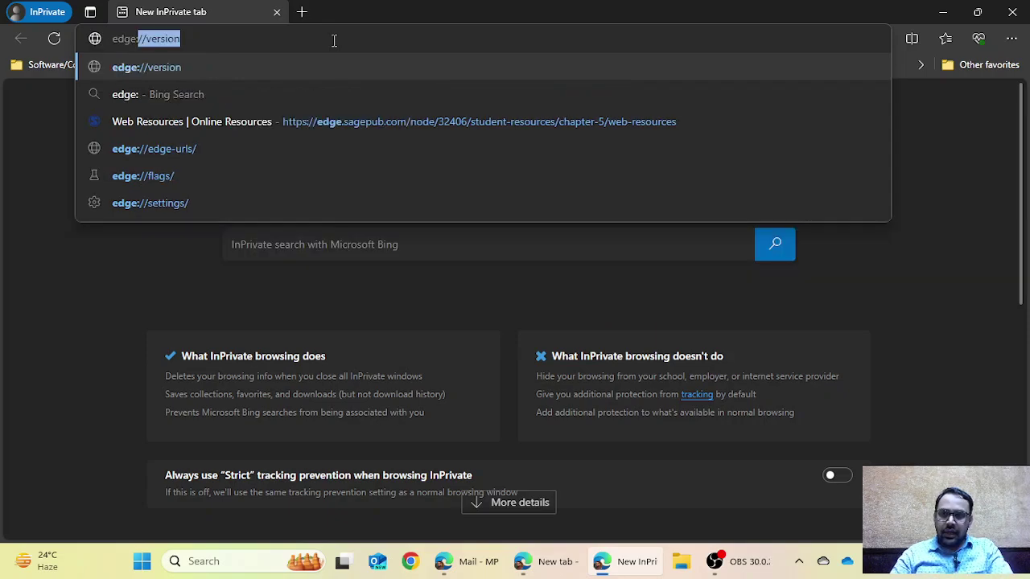
{"action": "key", "text": "End"}
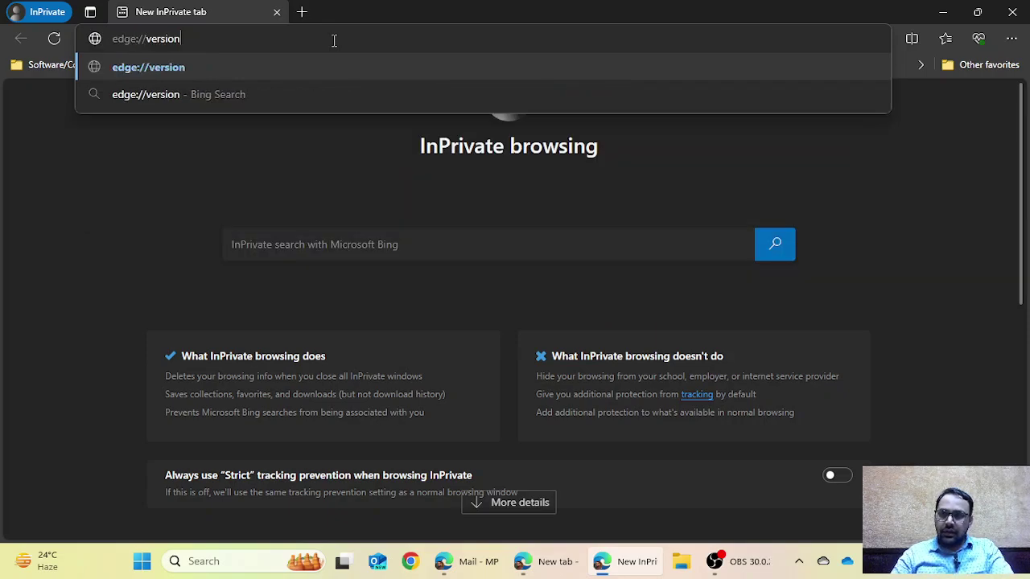
{"action": "key", "text": "BackSpace"}
{"action": "key", "text": "BackSpace"}
{"action": "key", "text": "BackSpace"}
{"action": "key", "text": "BackSpace"}
{"action": "key", "text": "BackSpace"}
{"action": "key", "text": "BackSpace"}
{"action": "key", "text": "BackSpace"}
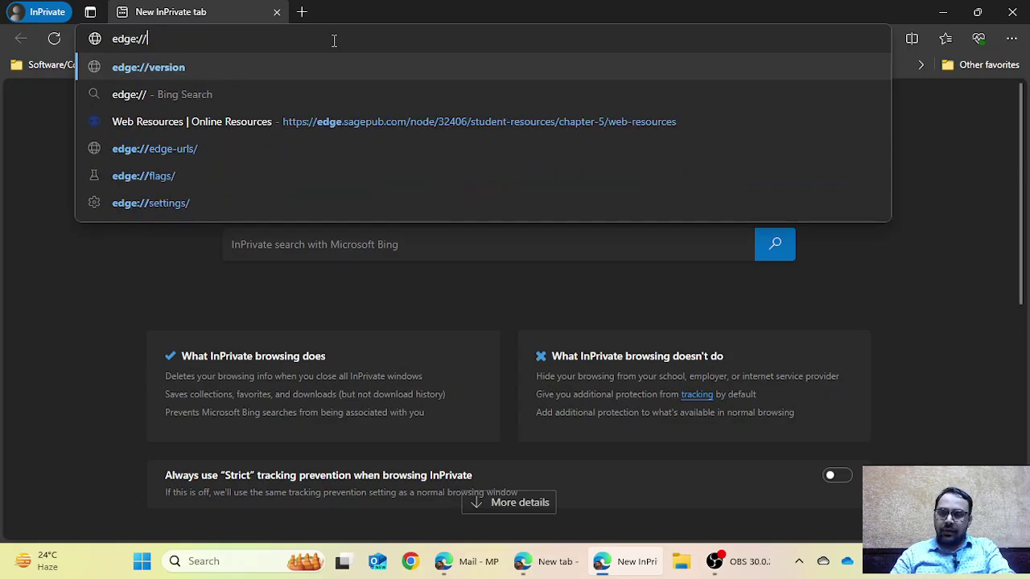
{"action": "type", "text": "flga"}
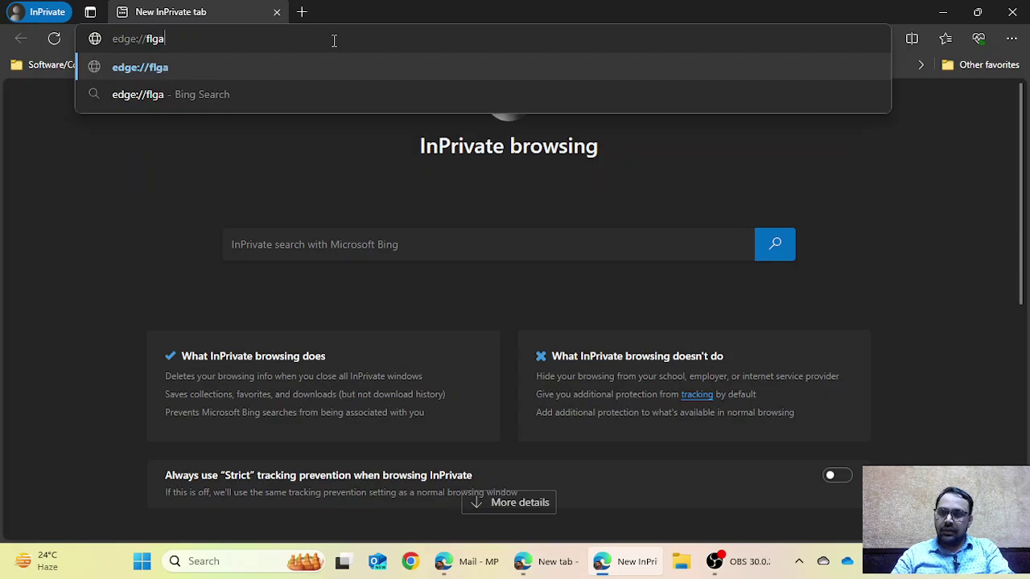
{"action": "key", "text": "BackSpace"}
{"action": "key", "text": "BackSpace"}
{"action": "type", "text": "a"}
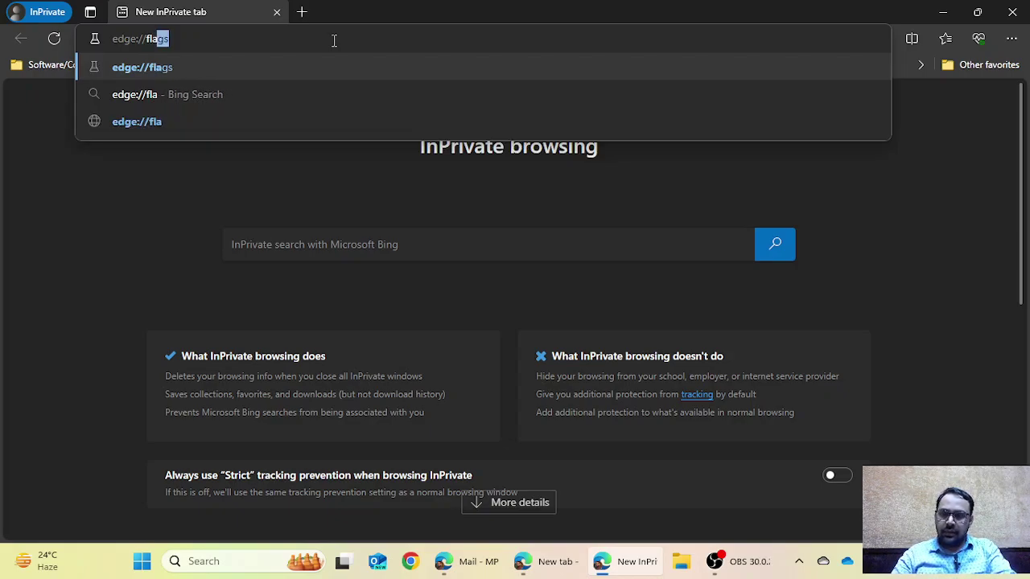
{"action": "type", "text": "gs"}
{"action": "key", "text": "Return"}
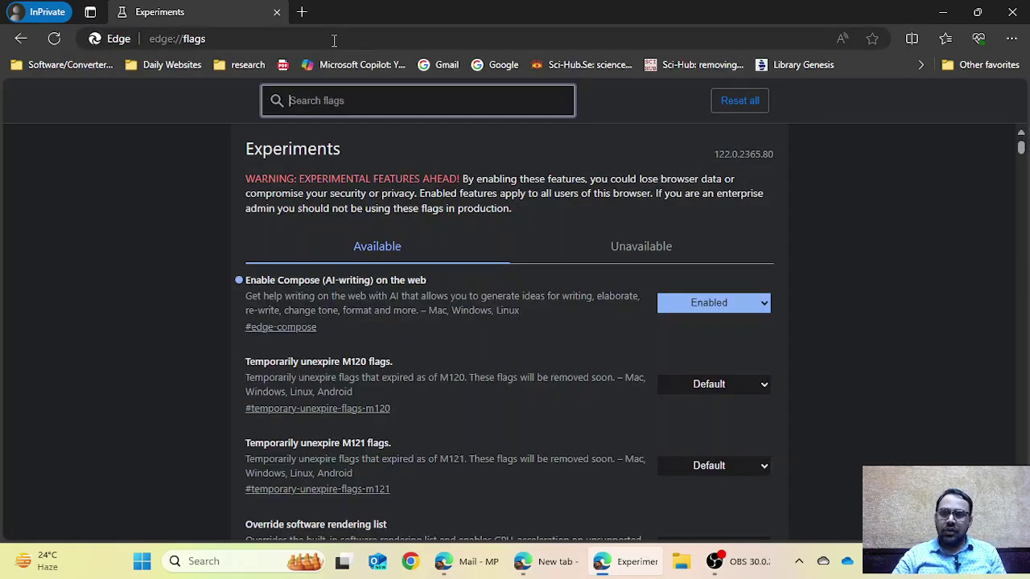
Step: Search the flags for 'compose' and set Enable Compose (AI-writing) on the web to Enabled
{"action": "type", "text": "com"}
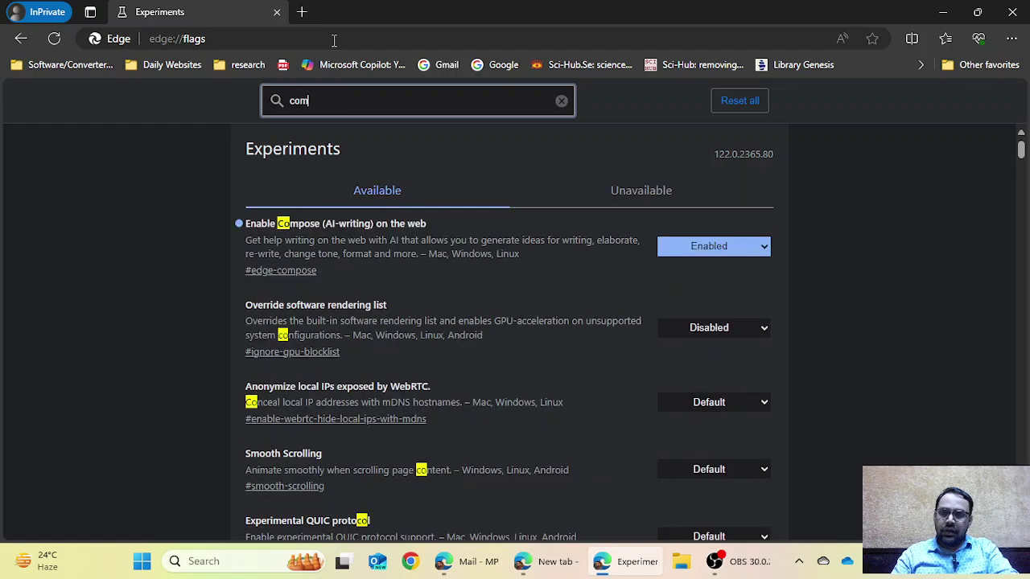
{"action": "type", "text": "pose"}
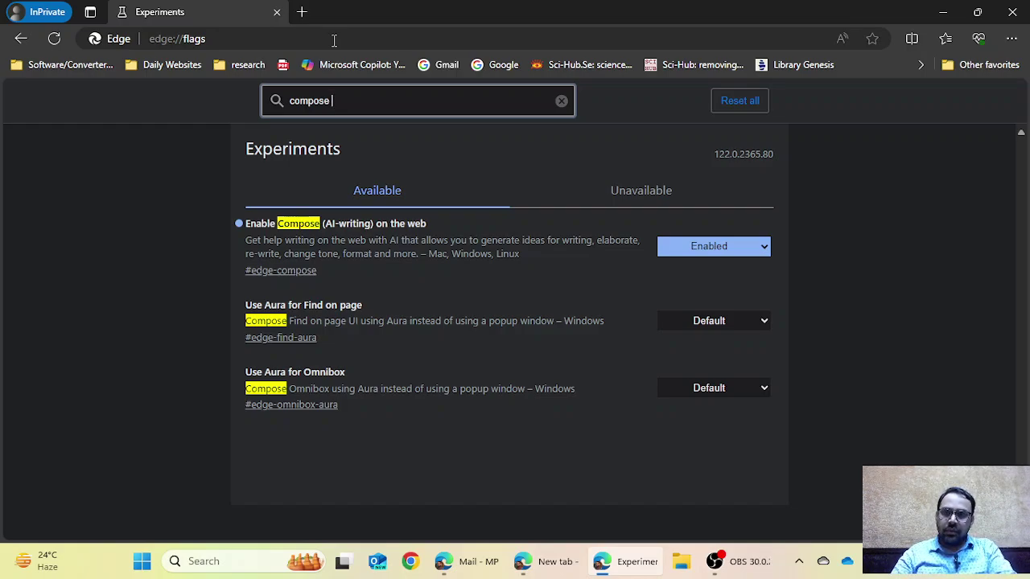
{"action": "left_click", "coordinate": [768, 246]}
{"action": "left_click", "coordinate": [704, 265]}
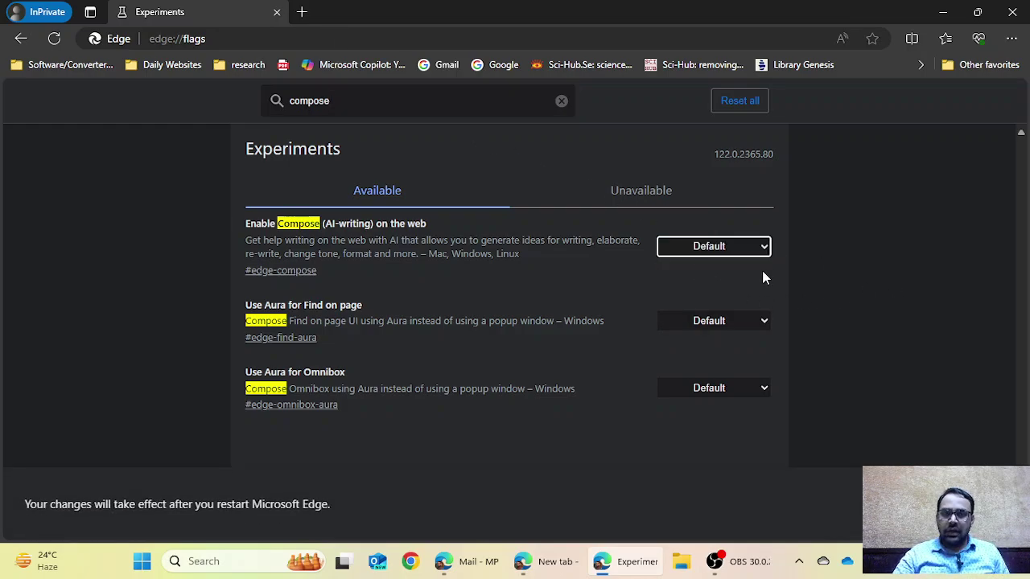
{"action": "left_click", "coordinate": [720, 246]}
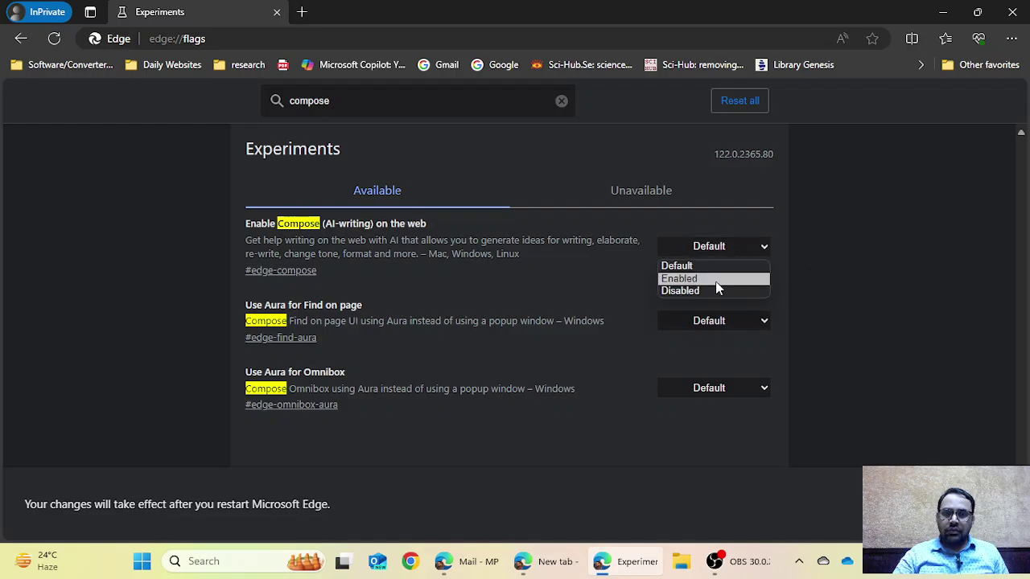
{"action": "left_click", "coordinate": [703, 276]}
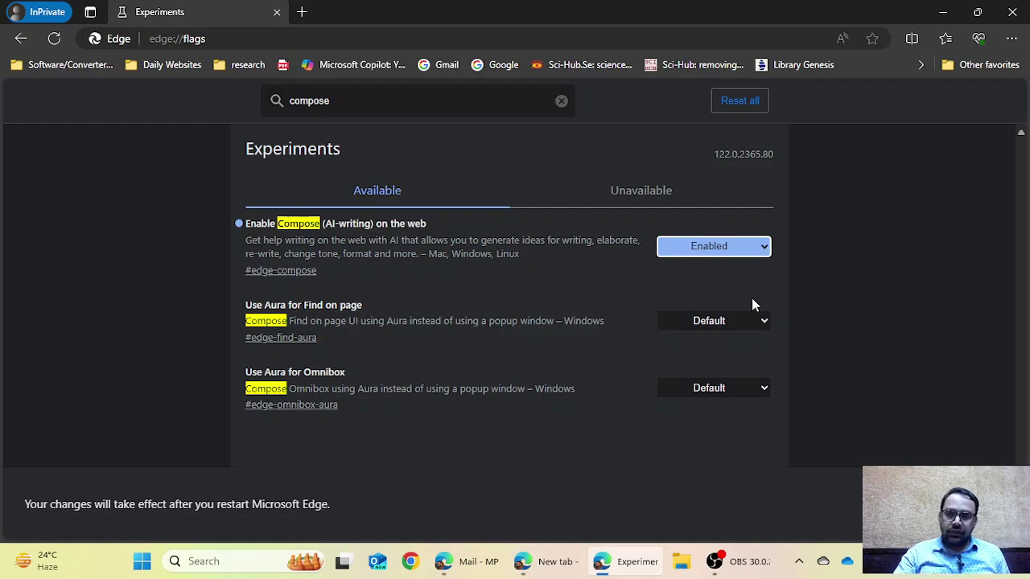
{"action": "mouse_move", "coordinate": [710, 549]}
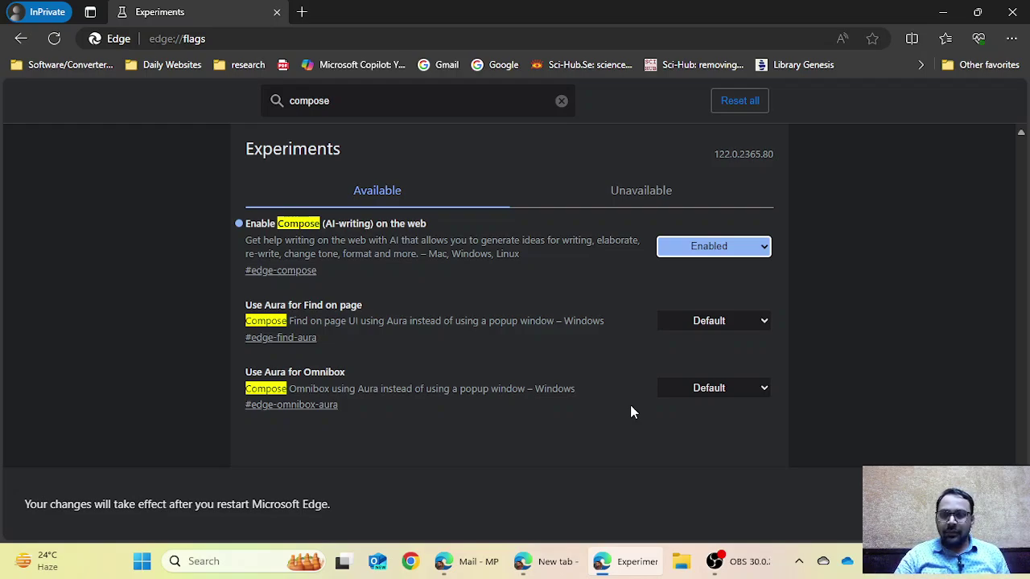
Step: Switch to the Outlook window showing the draft with the one-line self-introduction
{"action": "mouse_move", "coordinate": [549, 561]}
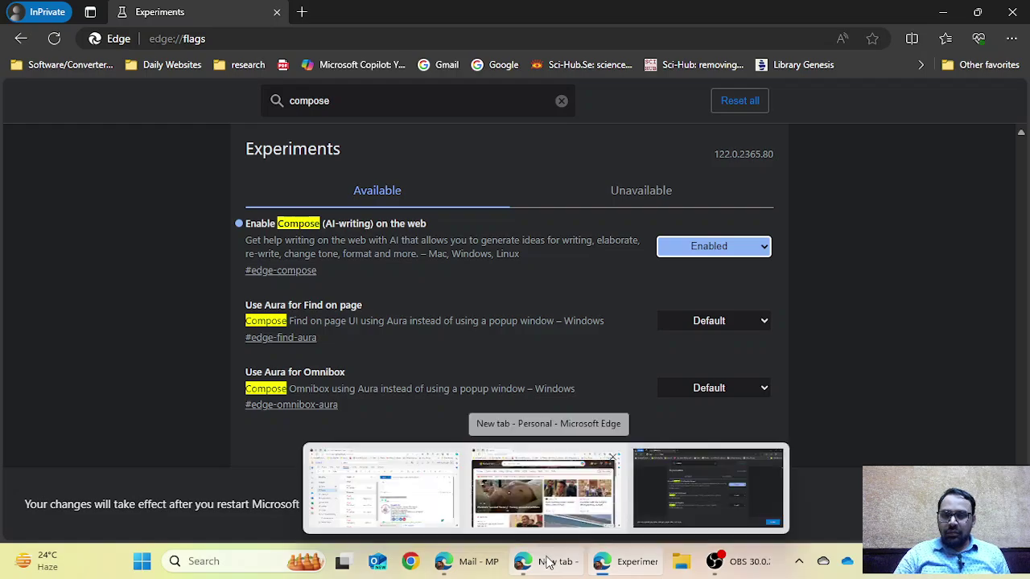
{"action": "left_click", "coordinate": [467, 562]}
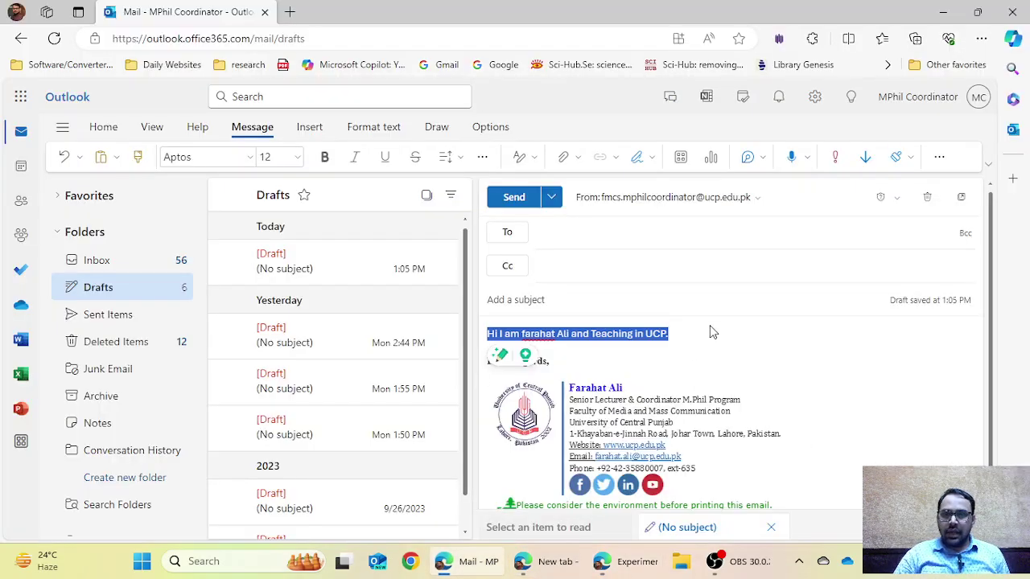
{"action": "left_click", "coordinate": [710, 327]}
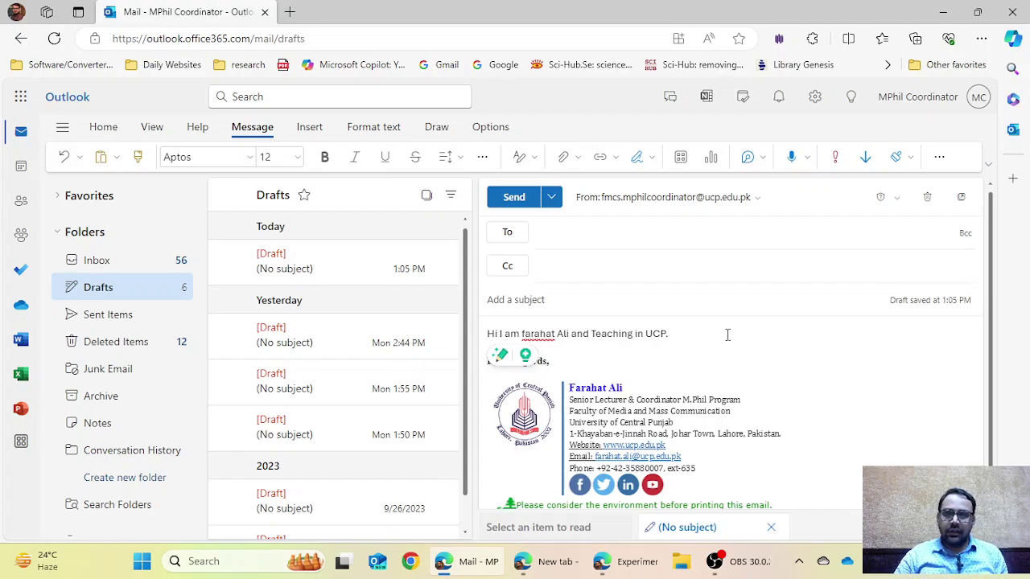
{"action": "key", "text": "alt+Tab"}
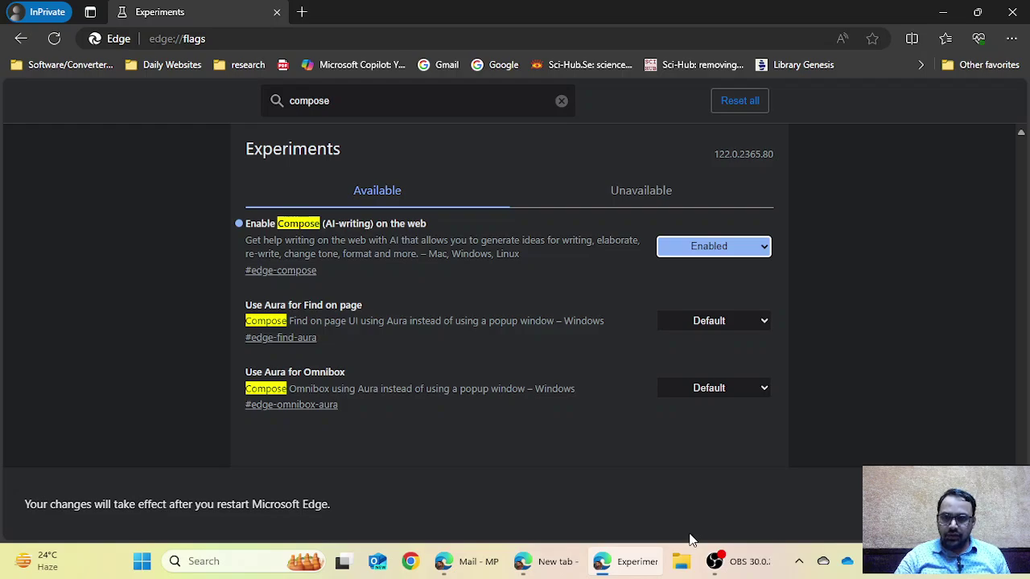
{"action": "left_click", "coordinate": [454, 561]}
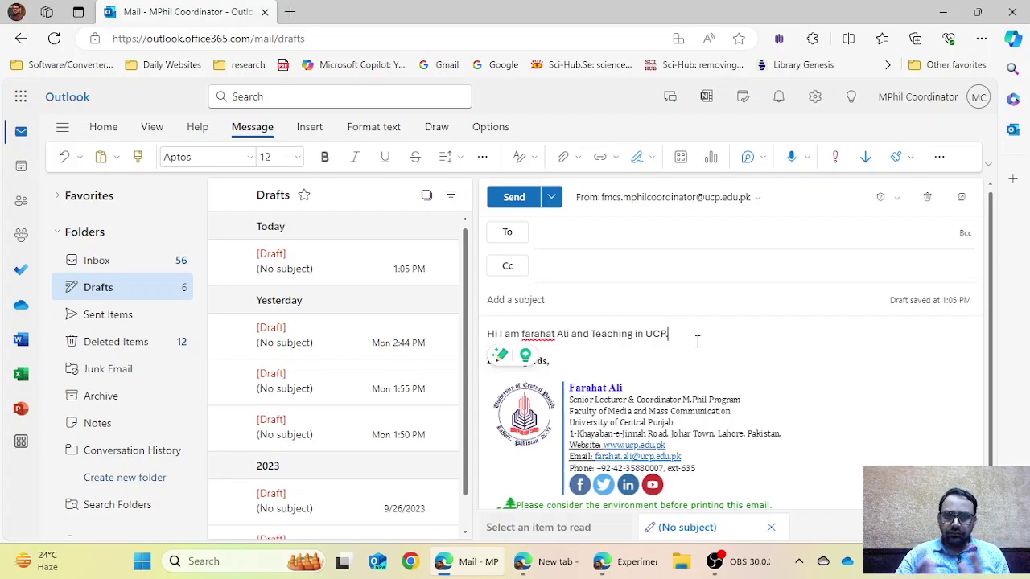
Step: Add a full stop after 'UCP' and select the whole intro line so Copilot offers a rewrite
{"action": "type", "text": "."}
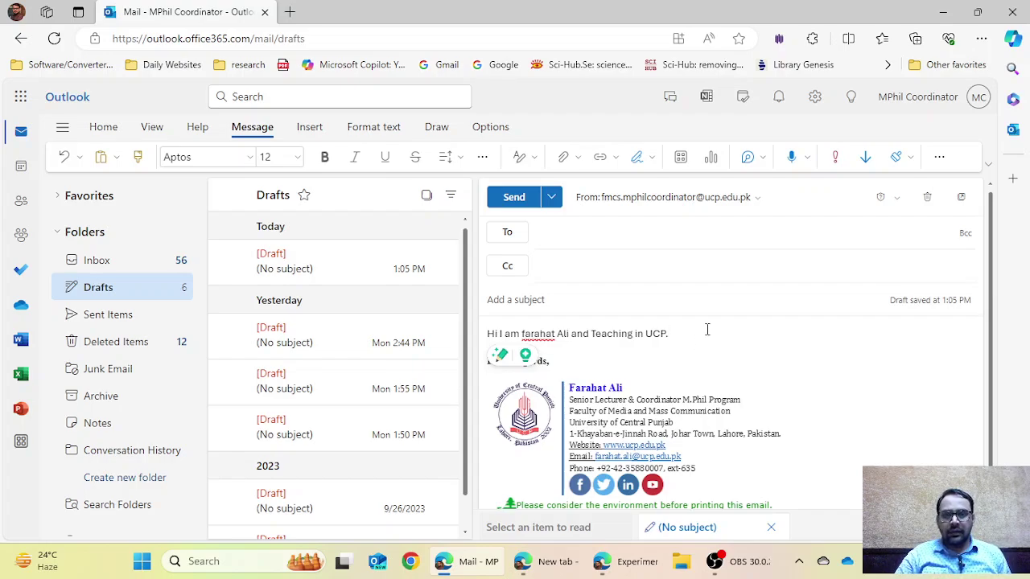
{"action": "left_click_drag", "start_coordinate": [708, 329], "coordinate": [487, 333]}
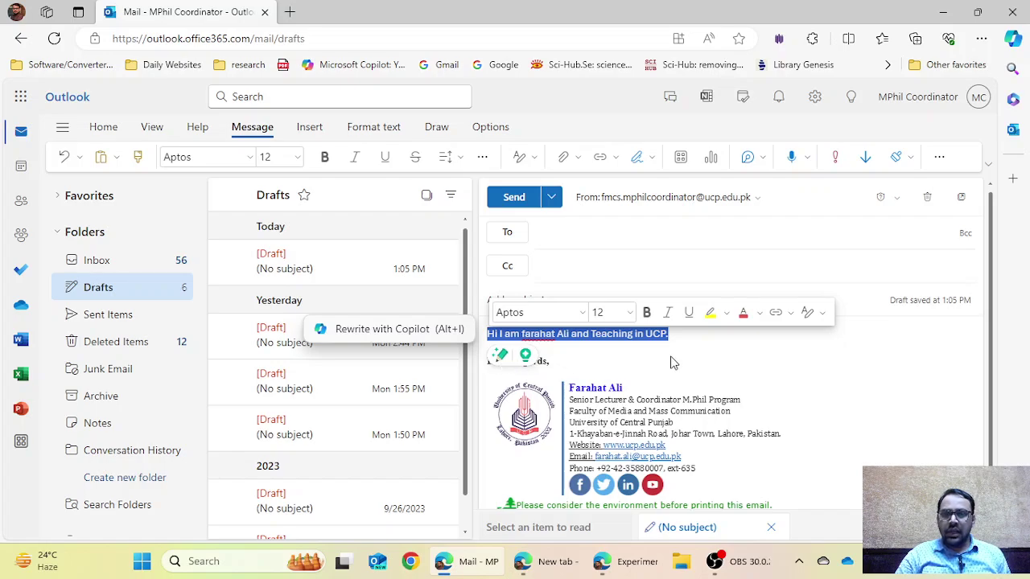
{"action": "left_click", "coordinate": [697, 335]}
{"action": "left_click_drag", "start_coordinate": [698, 336], "coordinate": [477, 339]}
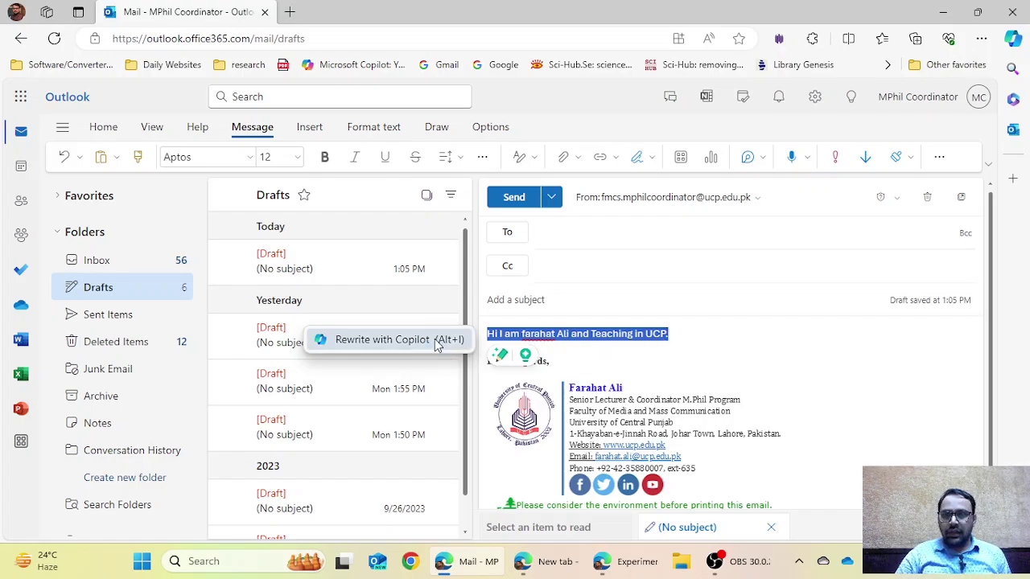
{"action": "left_click_drag", "start_coordinate": [675, 333], "coordinate": [474, 335]}
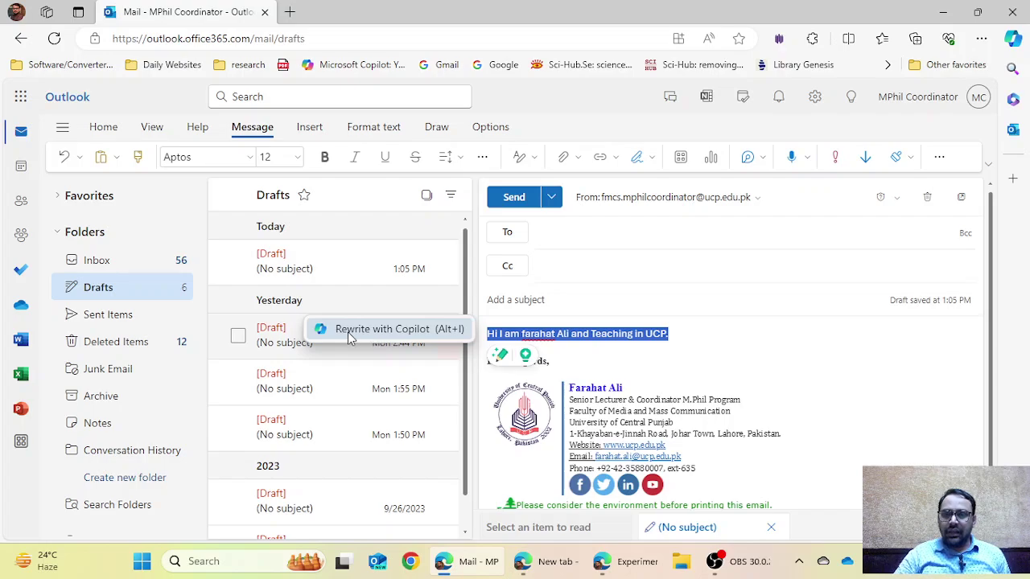
{"action": "left_click", "coordinate": [692, 336]}
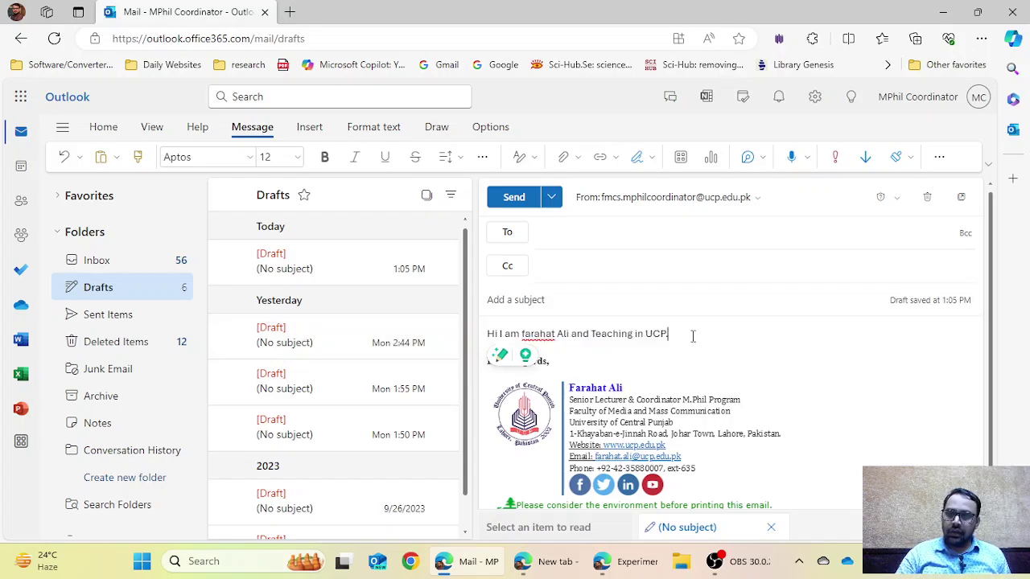
{"action": "left_click_drag", "start_coordinate": [485, 334], "coordinate": [669, 335]}
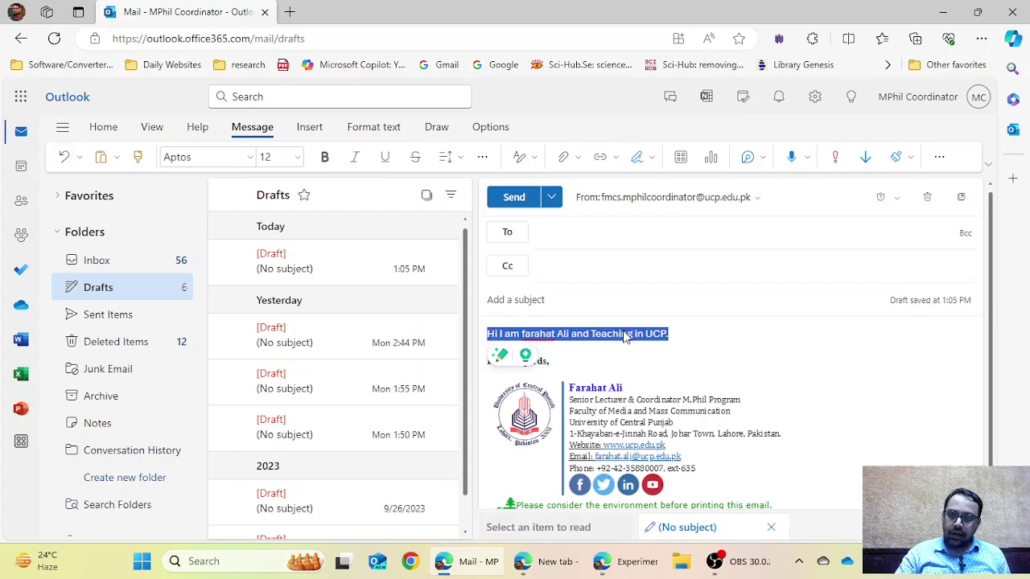
{"action": "left_click", "coordinate": [701, 338]}
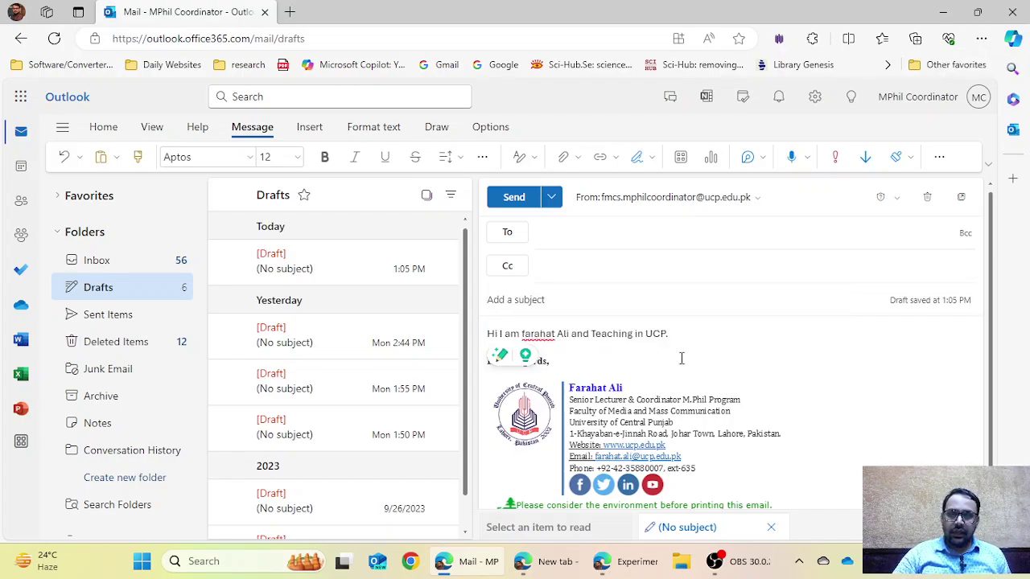
{"action": "triple_click", "coordinate": [573, 338]}
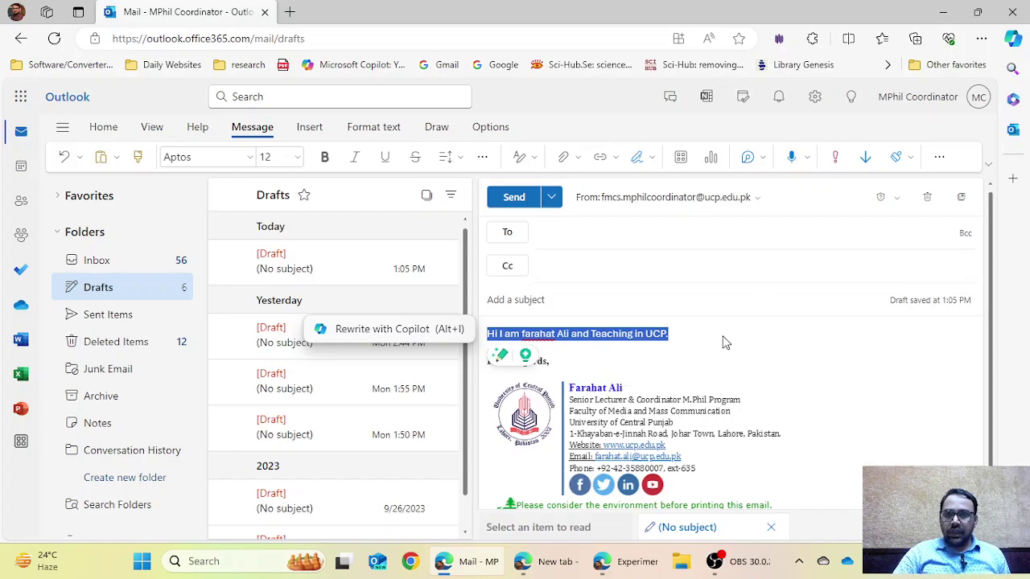
Step: Ask Copilot to rewrite the selected intro line
{"action": "left_click", "coordinate": [370, 330]}
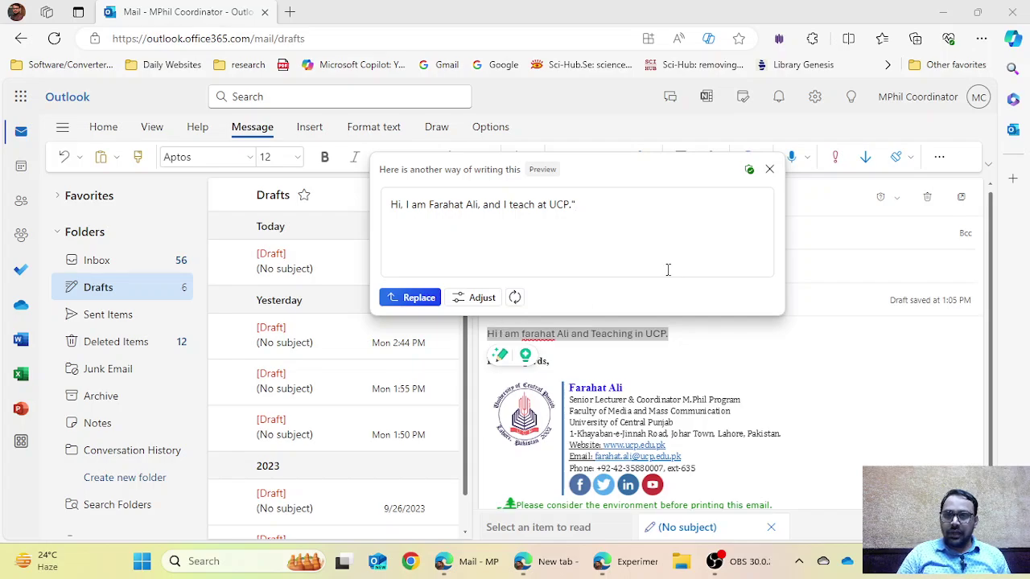
Step: Adjust Copilot's rewrite to Medium length, Email format and Professional tone
{"action": "left_click", "coordinate": [476, 300]}
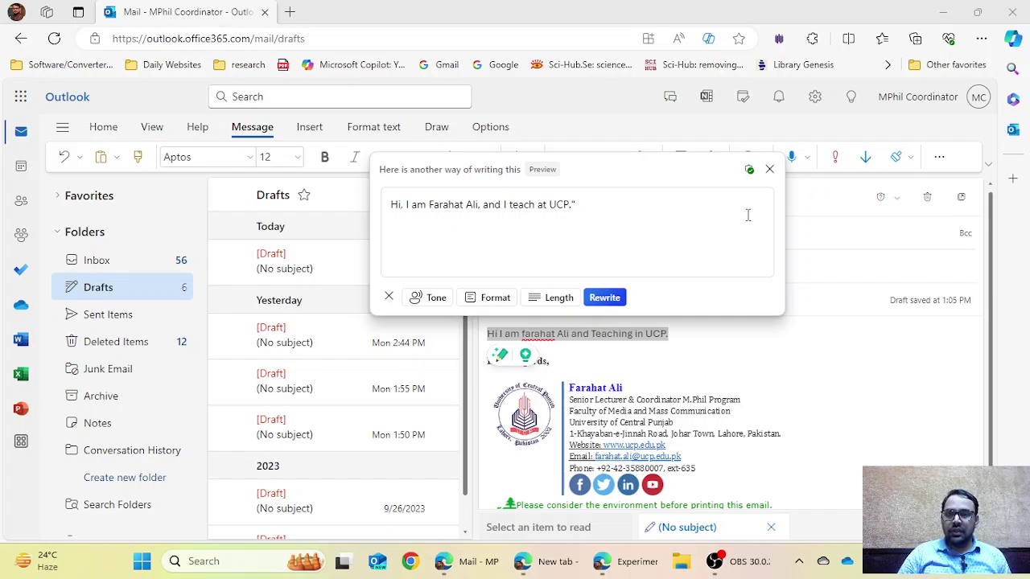
{"action": "left_click", "coordinate": [430, 300]}
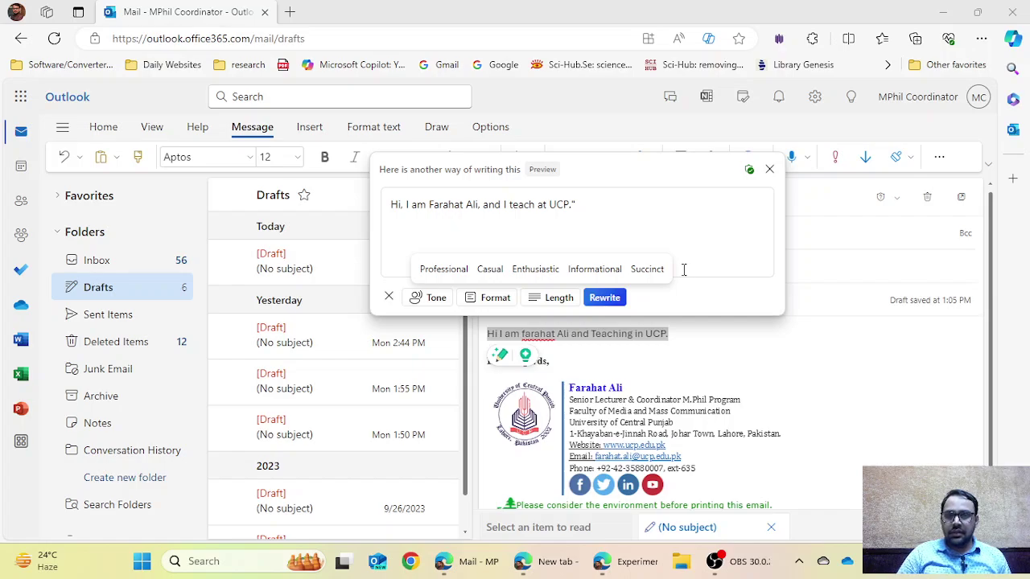
{"action": "left_click", "coordinate": [492, 298]}
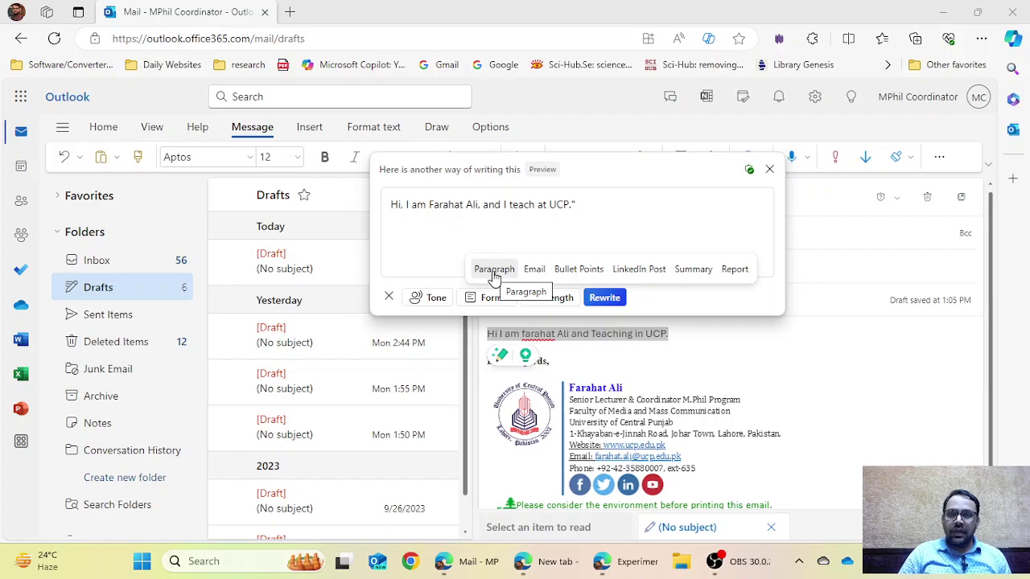
{"action": "left_click", "coordinate": [571, 299]}
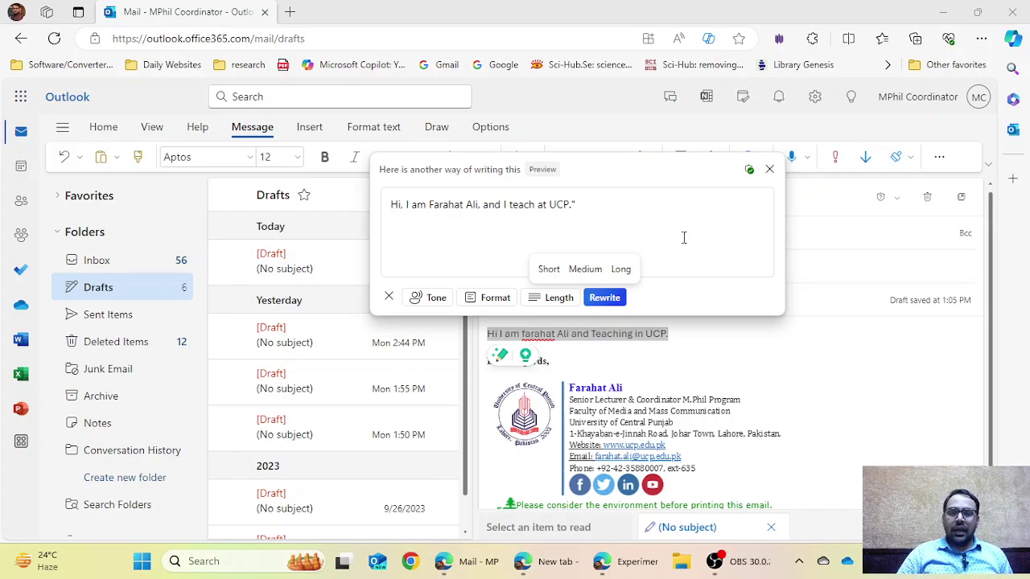
{"action": "left_click", "coordinate": [585, 271]}
{"action": "left_click", "coordinate": [493, 296]}
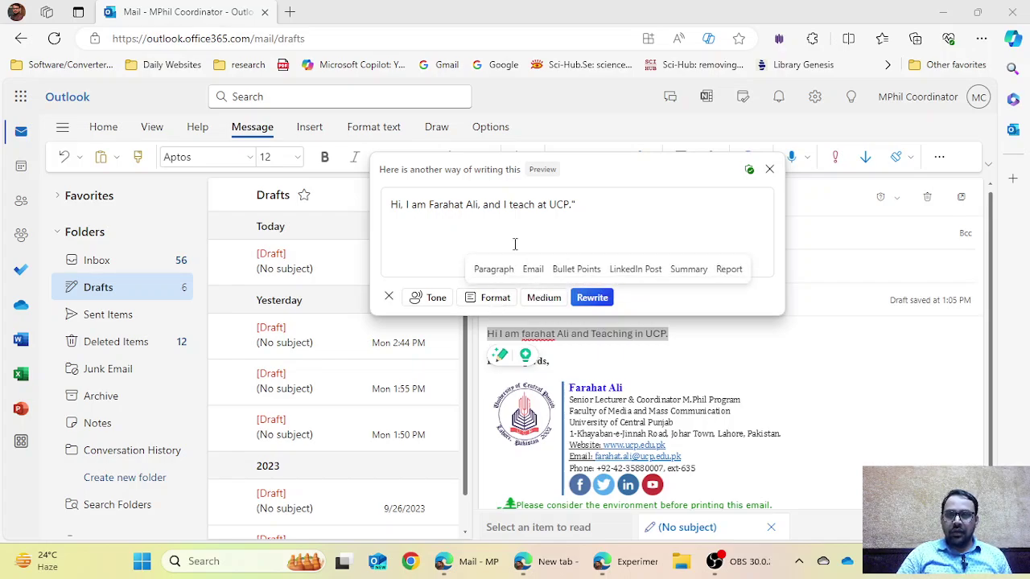
{"action": "left_click", "coordinate": [533, 270]}
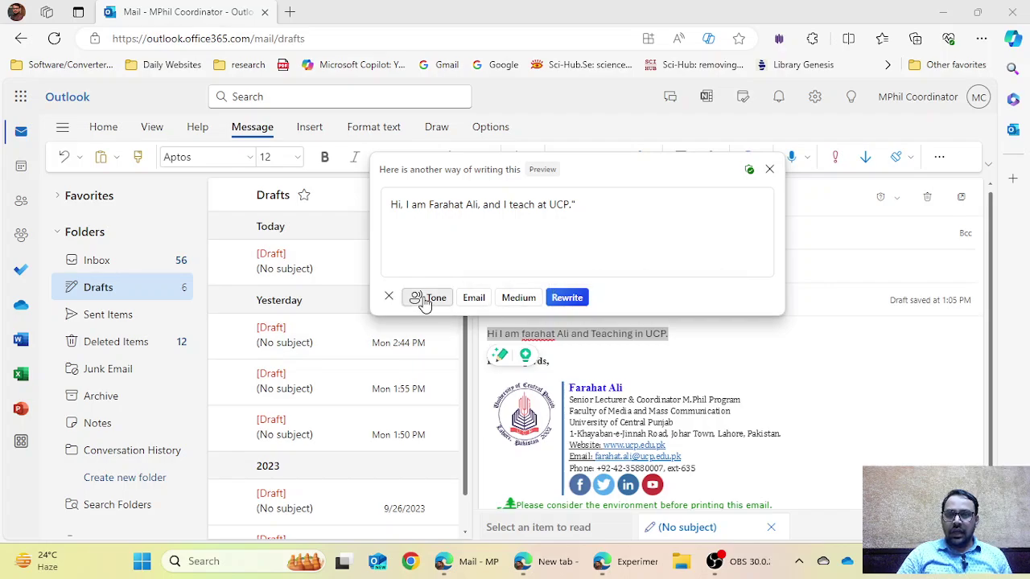
{"action": "left_click", "coordinate": [425, 302]}
{"action": "left_click", "coordinate": [435, 271]}
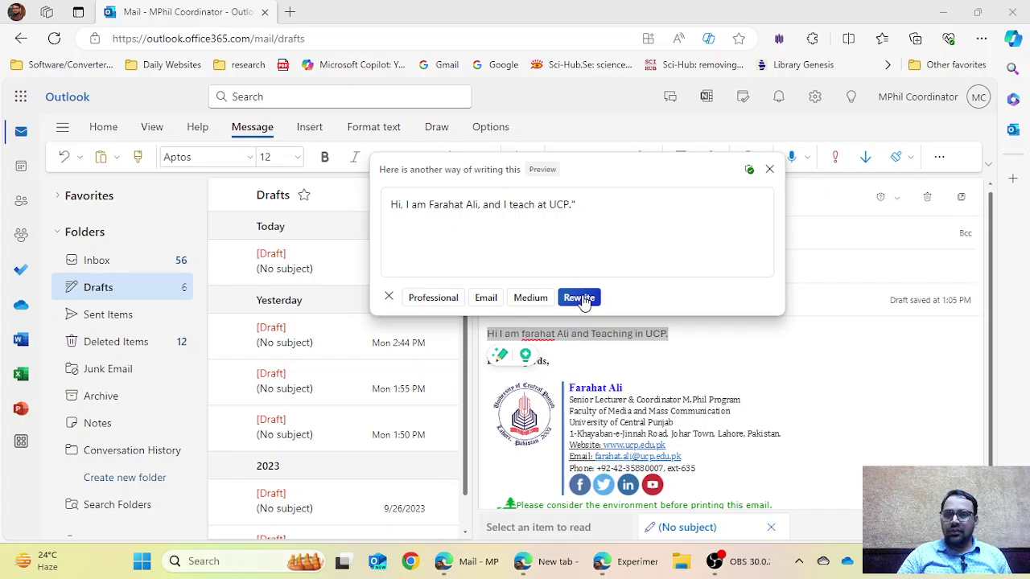
Step: Regenerate the rewrite with these settings and review the resulting 'Dear Students,' email
{"action": "left_click", "coordinate": [580, 297]}
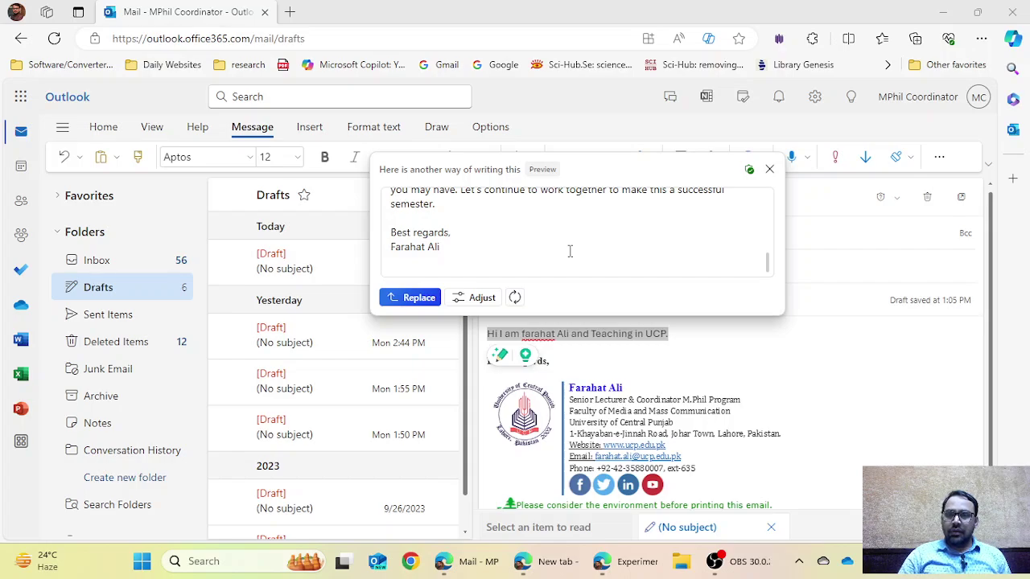
{"action": "scroll", "coordinate": [570, 251], "scroll_direction": "up", "scroll_amount": 1}
{"action": "scroll", "coordinate": [569, 252], "scroll_direction": "up", "scroll_amount": 5}
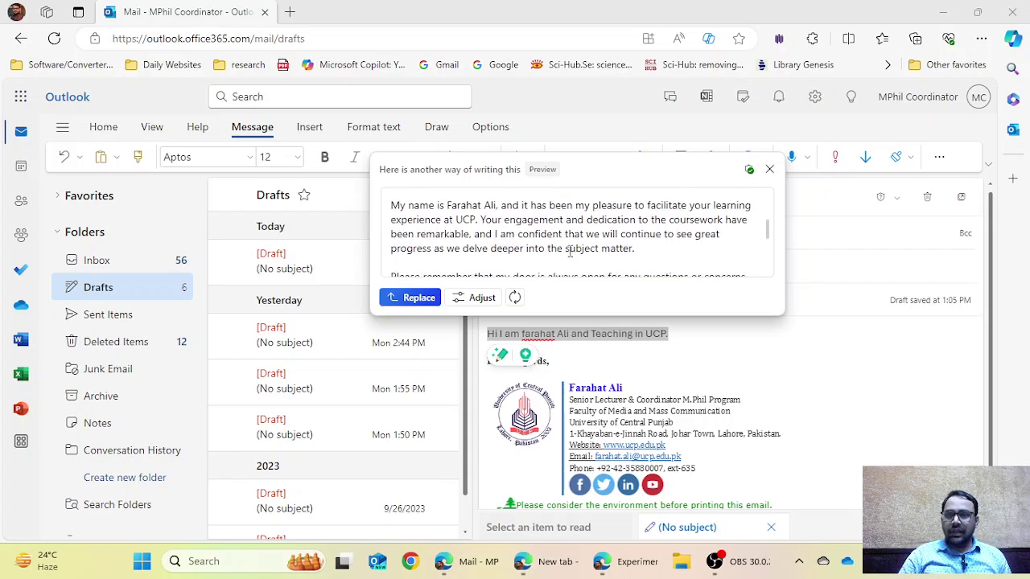